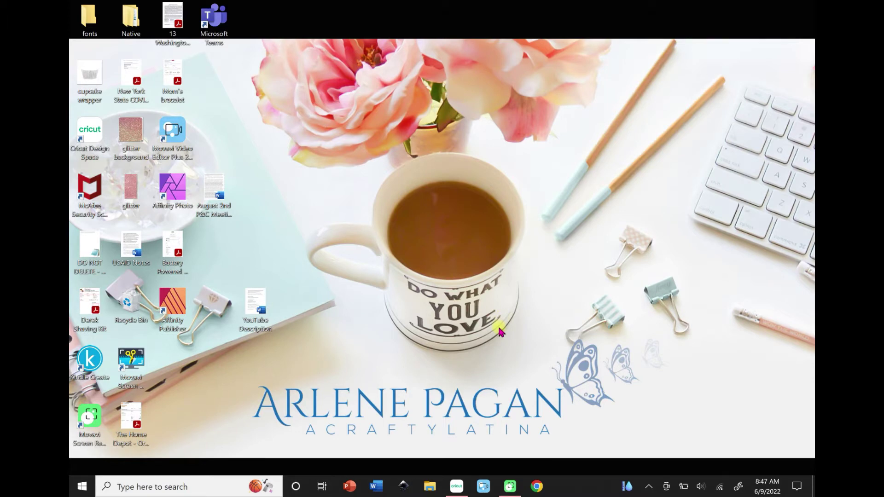
Step: Launch Character Map by searching 'chara' in the Windows search
click(194, 486)
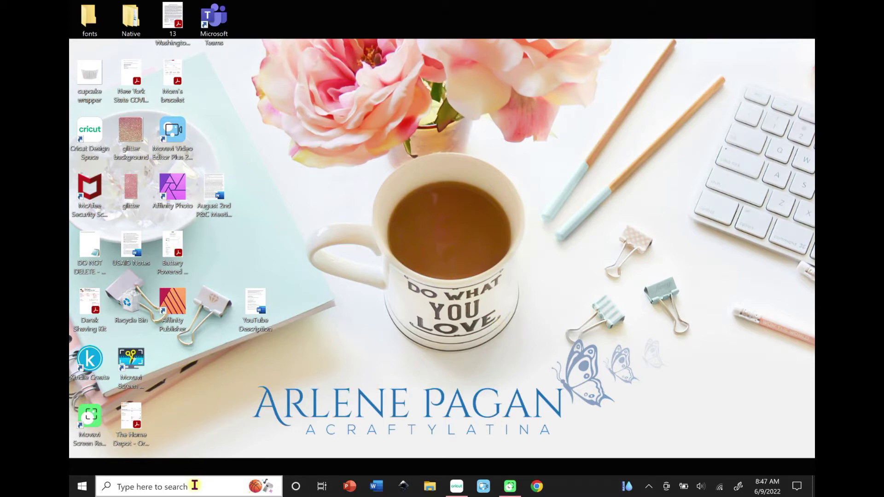
click(194, 486)
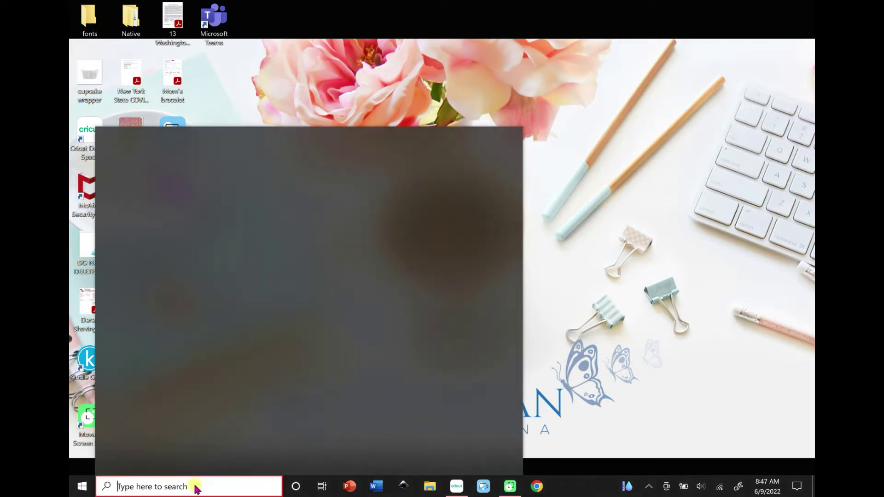
text(ch)
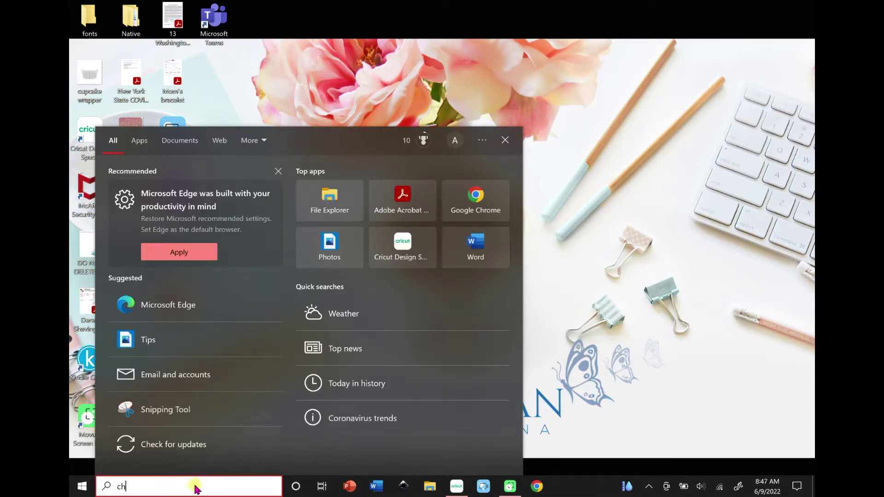
text(ara)
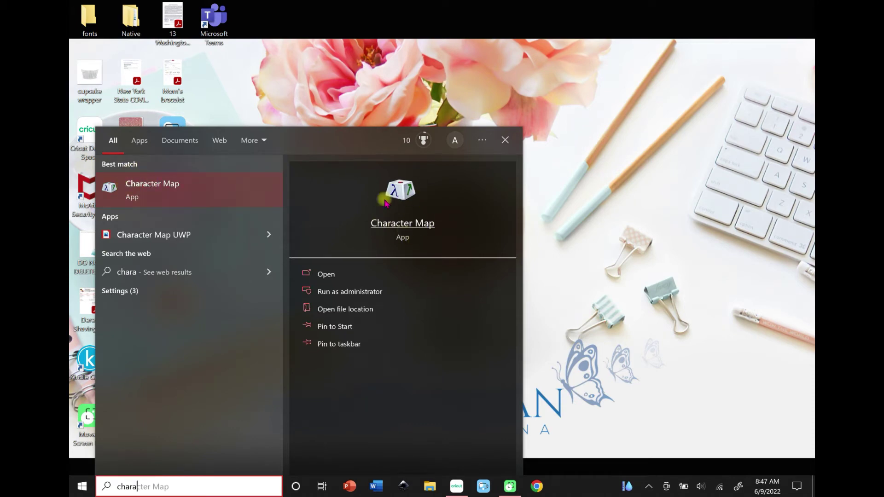
click(325, 274)
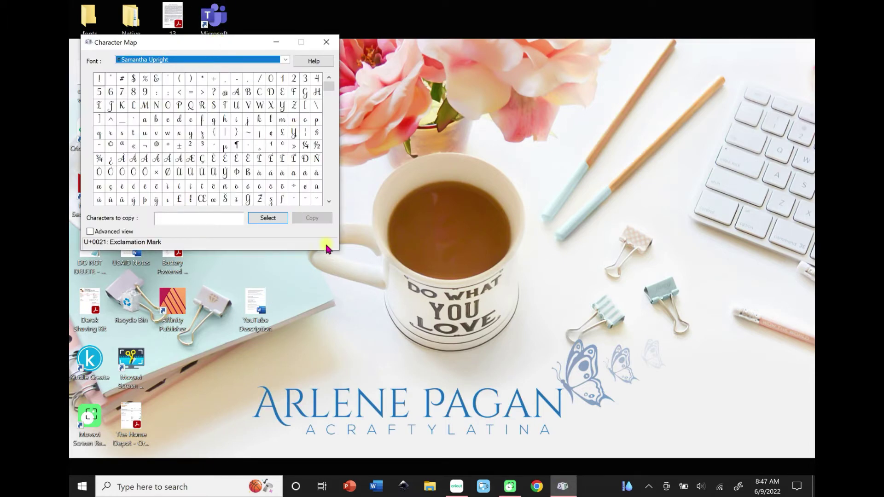
Step: Move the Character Map window slightly right and set its font to Samantha Upright
drag(241, 44, 289, 50)
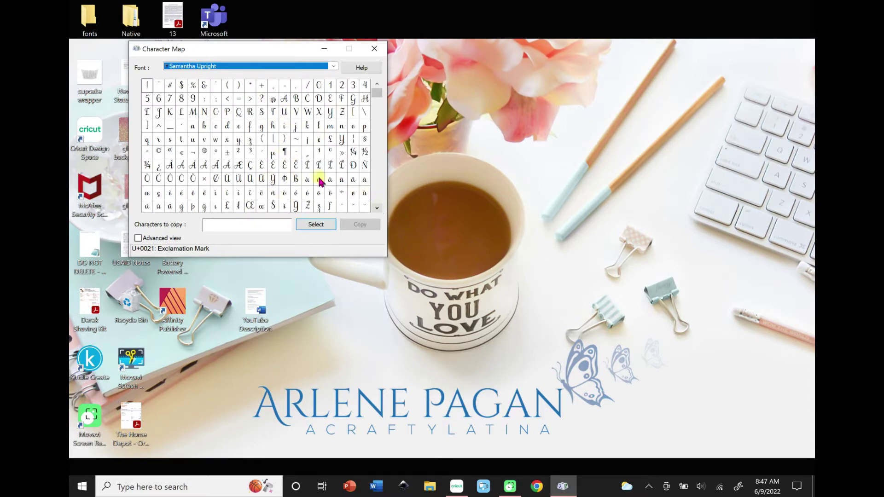
click(330, 68)
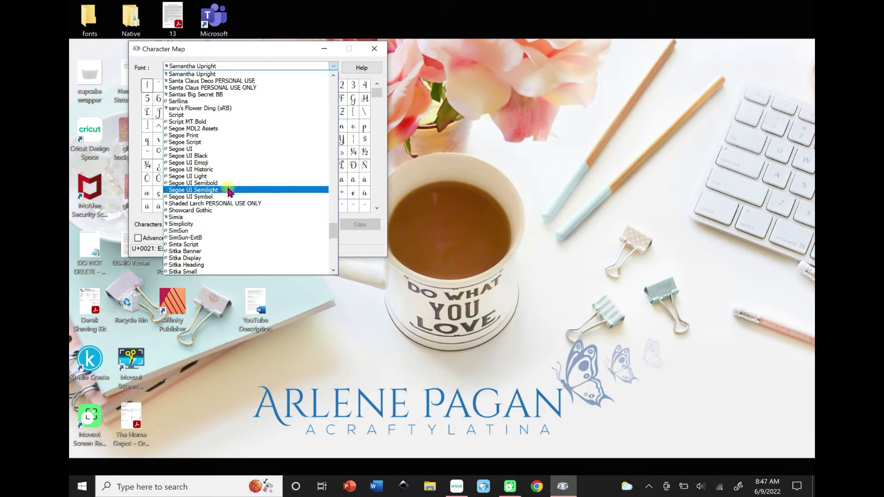
click(230, 74)
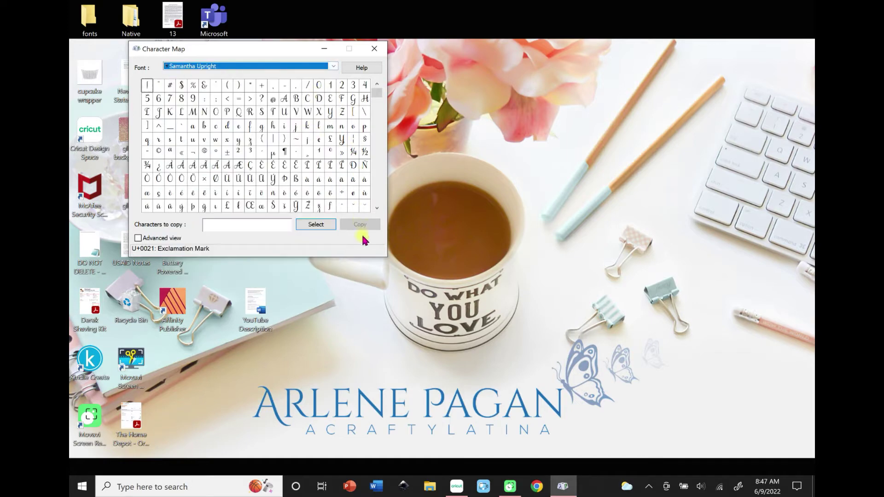
Step: Scroll to the swash A glyph U+E058, add it to Characters to copy, and select it
click(376, 207)
click(376, 207)
click(377, 207)
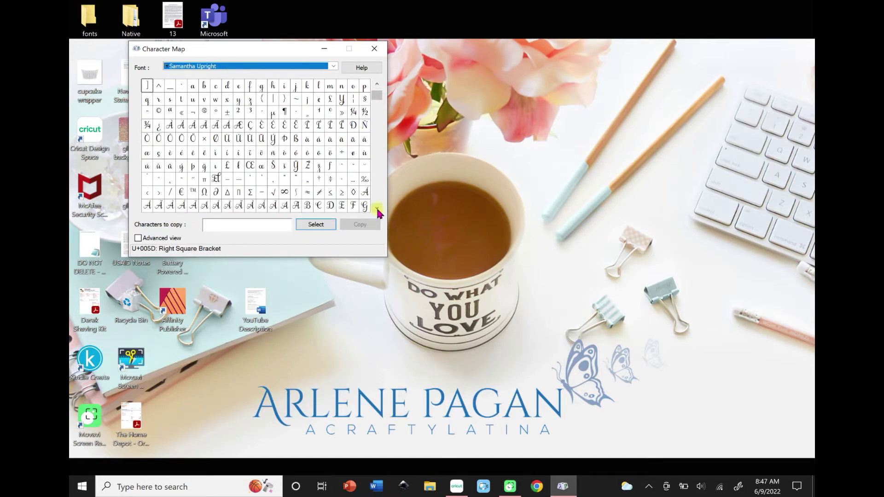
click(376, 208)
click(376, 207)
click(376, 208)
click(376, 208)
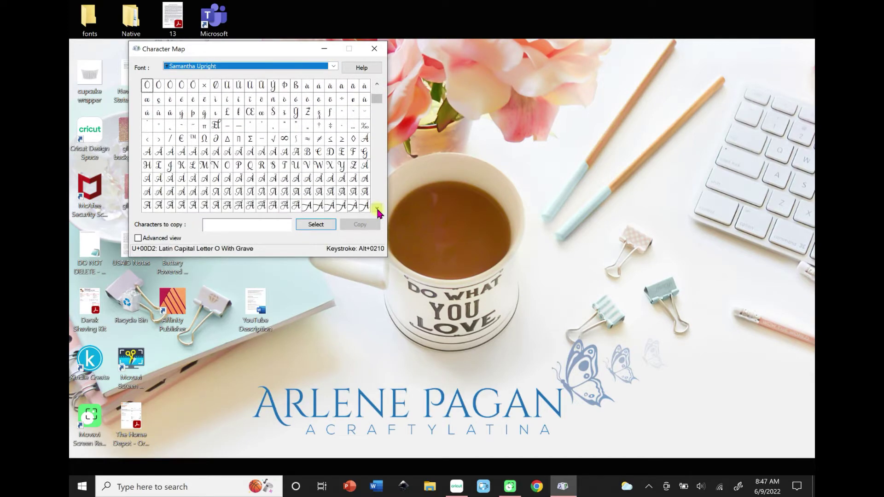
click(376, 209)
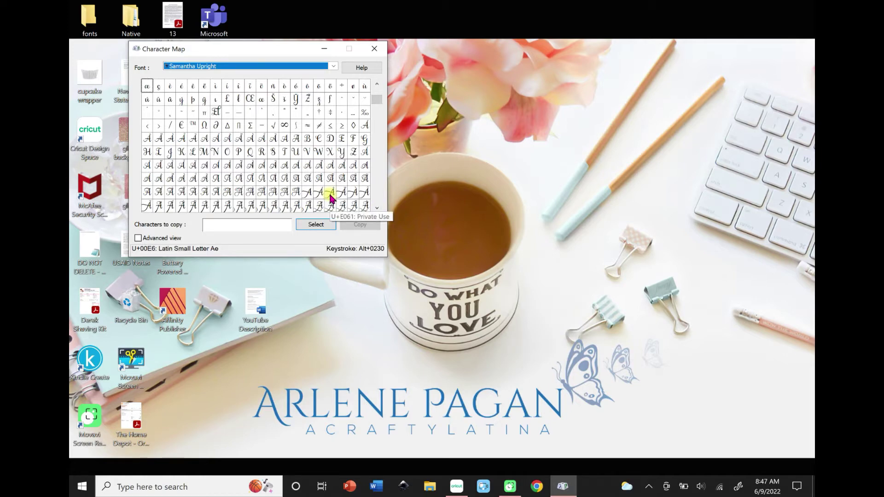
double_click(228, 195)
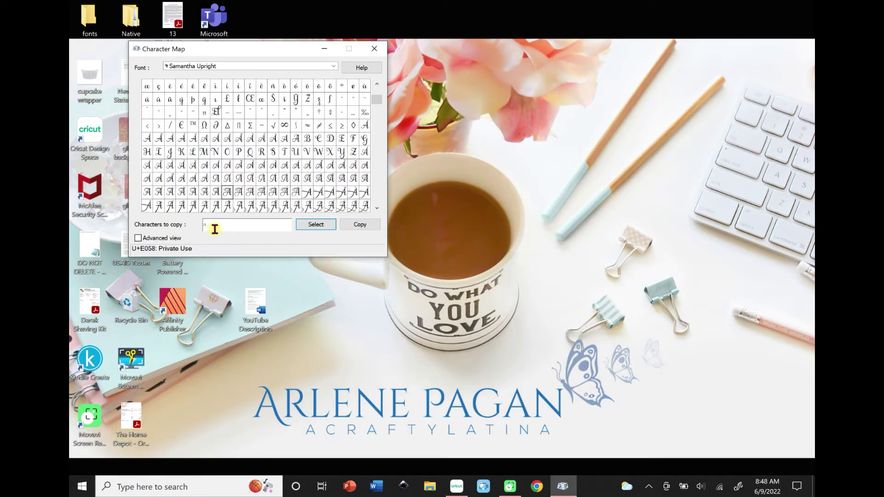
drag(214, 229, 196, 223)
Step: Copy the U+E058 glyph and add a new text object in Cricut Design Space
click(371, 224)
click(456, 487)
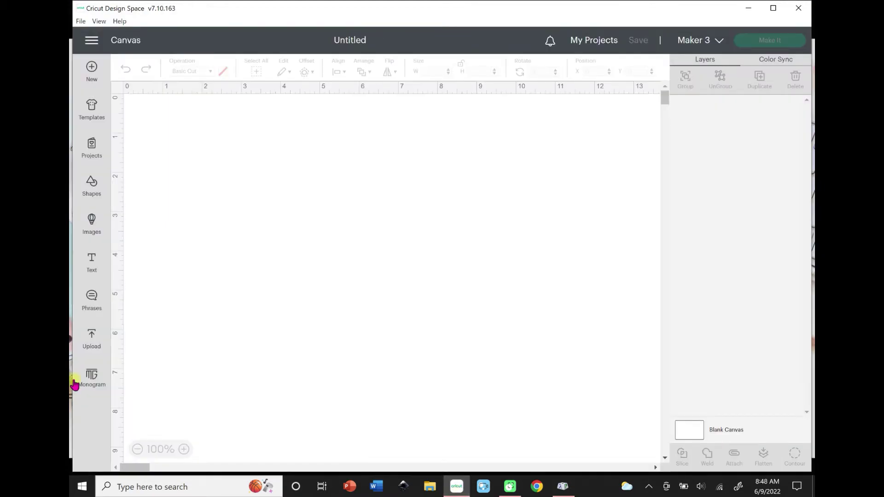
click(89, 263)
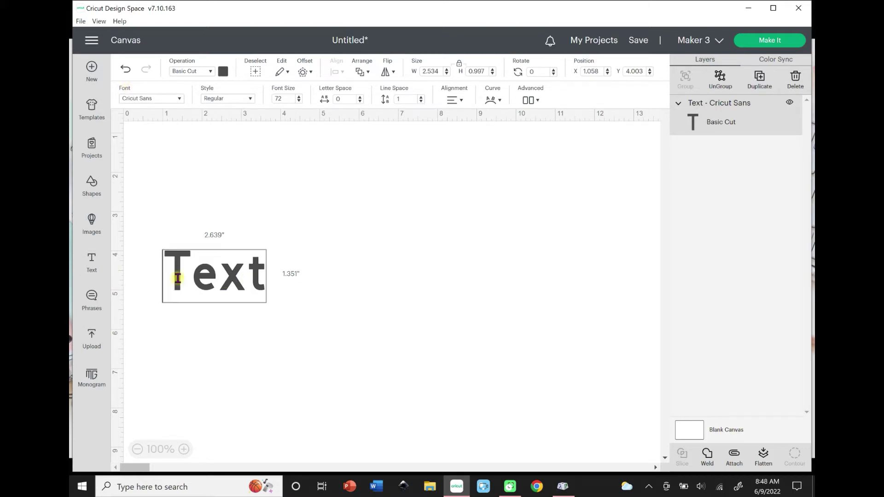
Step: Replace the word 'Text' with the pasted glyph, which shows as an empty box
drag(191, 276, 244, 277)
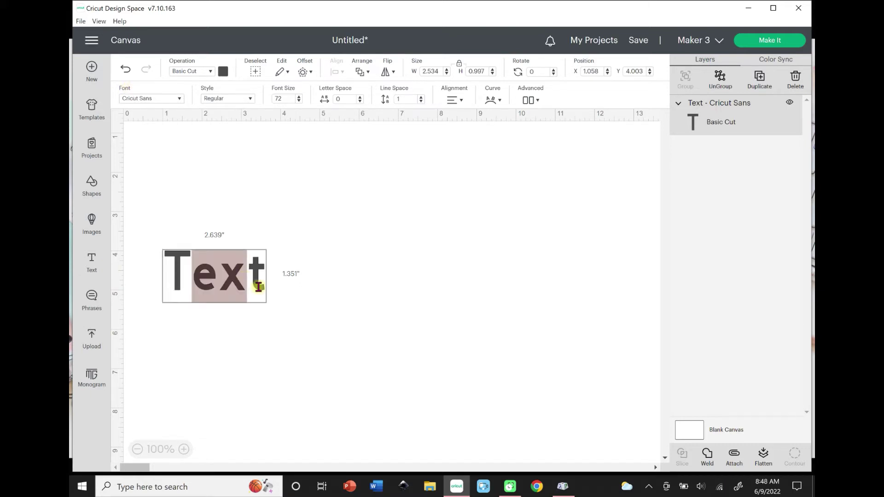
key(BackSpace)
key(BackSpace)
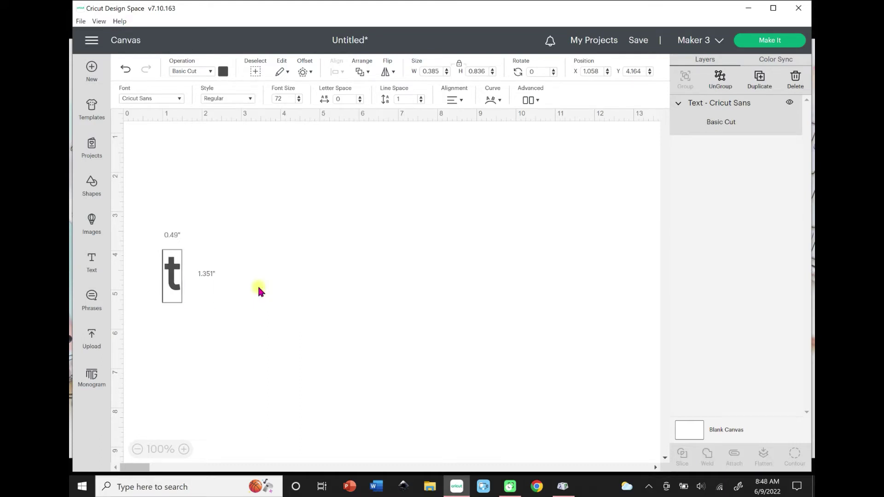
key(BackSpace)
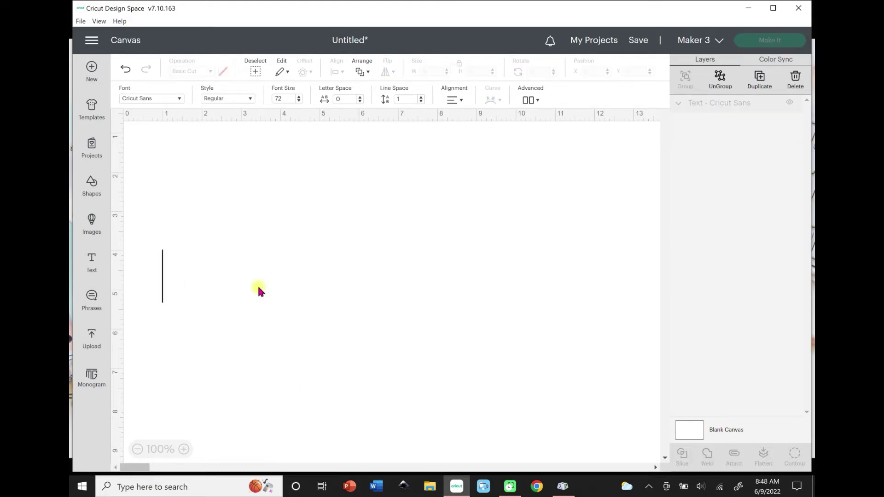
text(□)
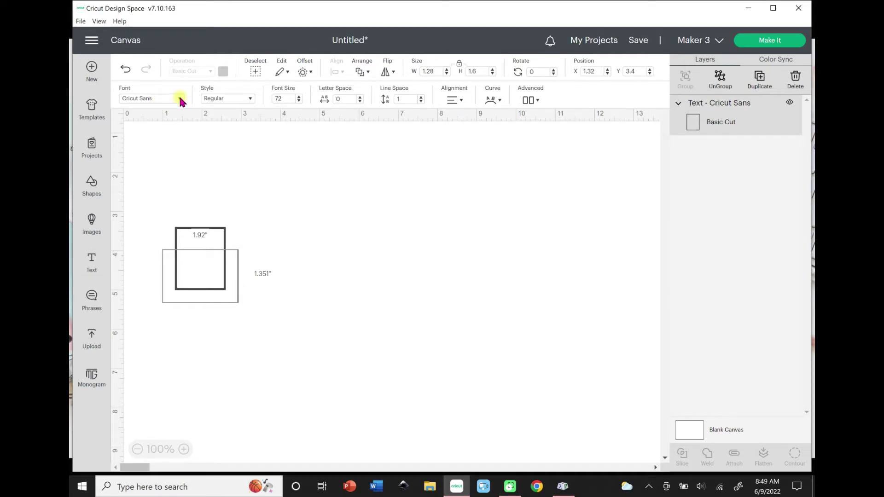
Step: Set the text to Samantha Upright, type A to get a plain script A, then delete the object
click(180, 100)
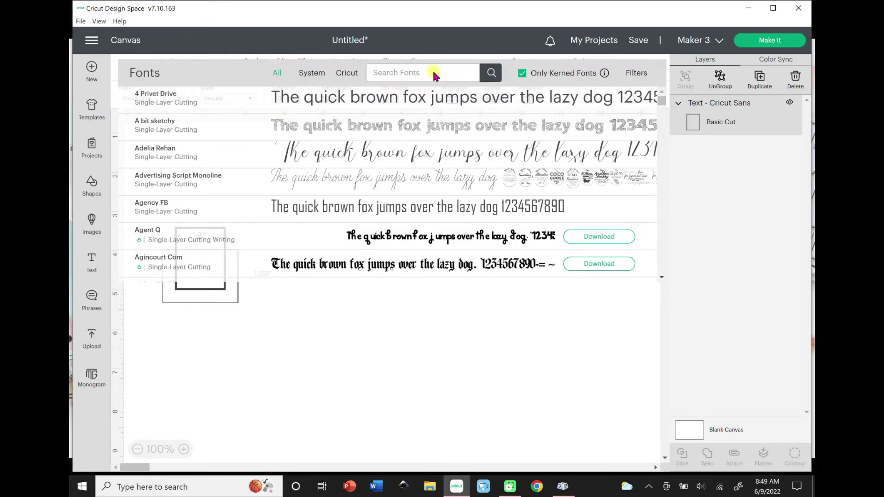
text(samantha)
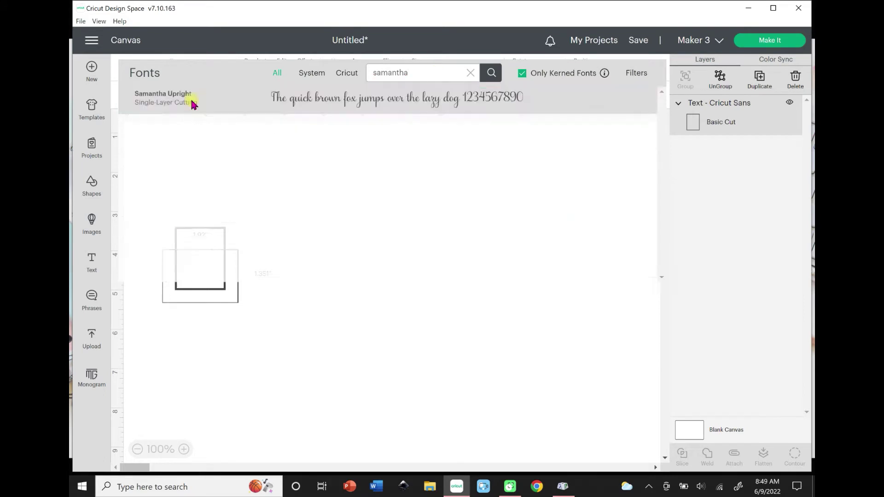
click(192, 99)
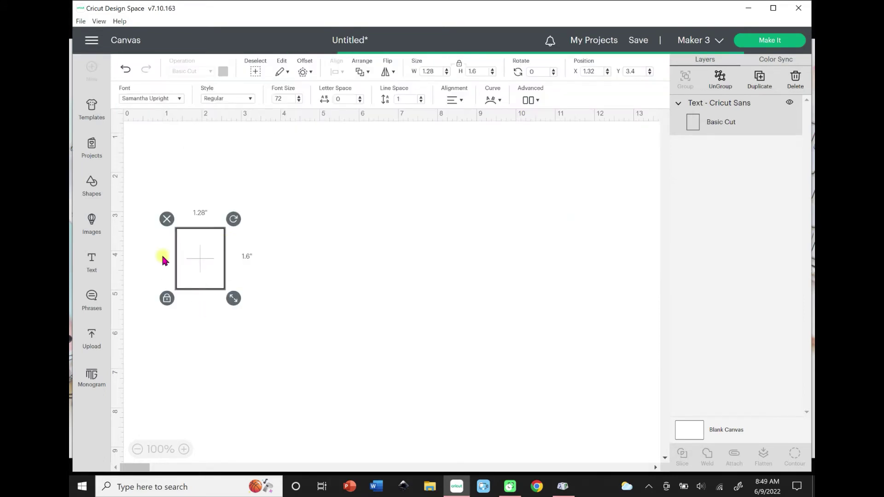
text(A)
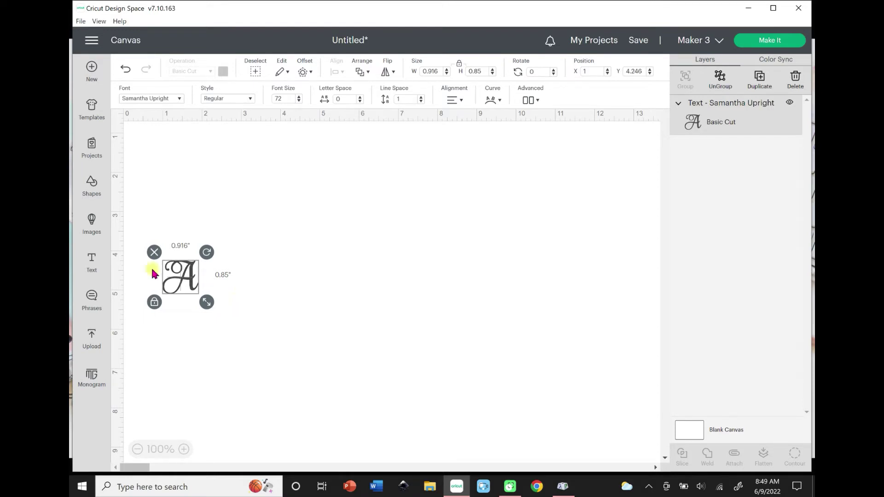
click(154, 251)
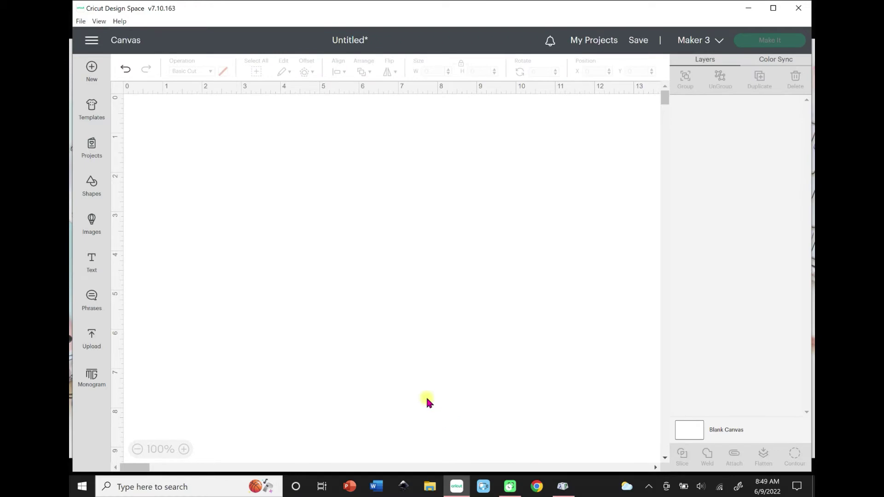
Step: Minimize Cricut, close the classic Character Map, and launch Character Map UWP from a 'character' search
click(746, 8)
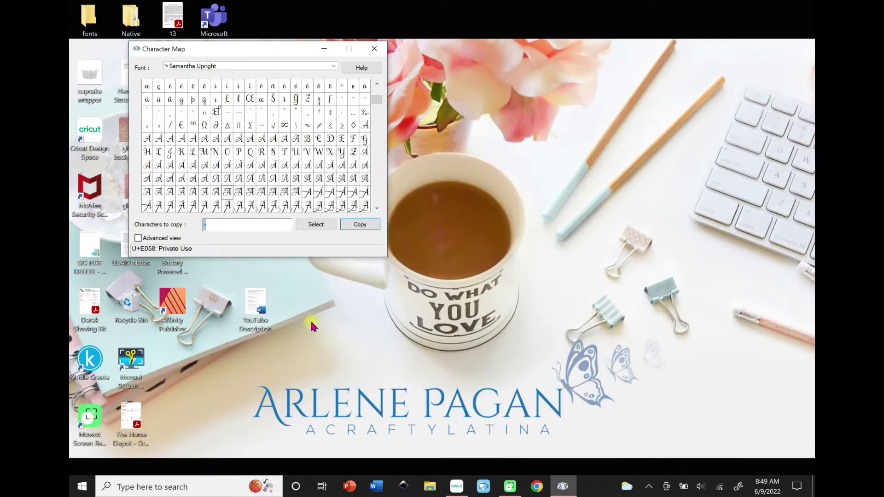
click(376, 50)
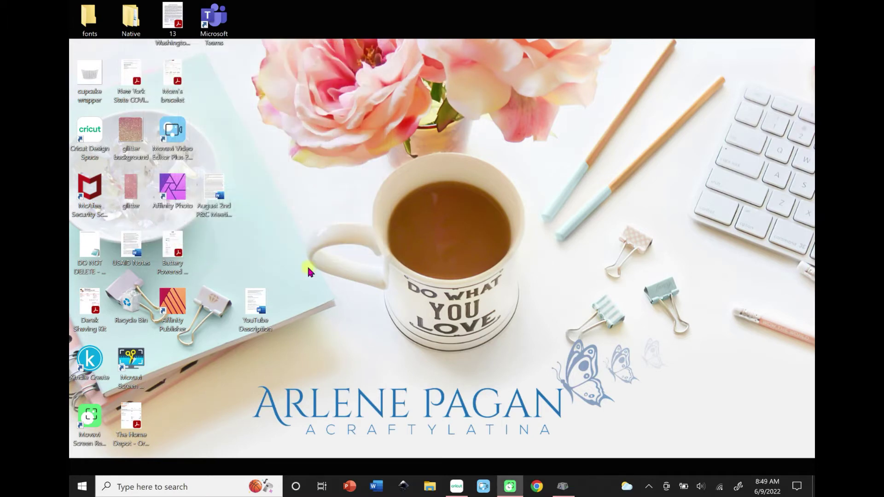
click(136, 488)
text(cha)
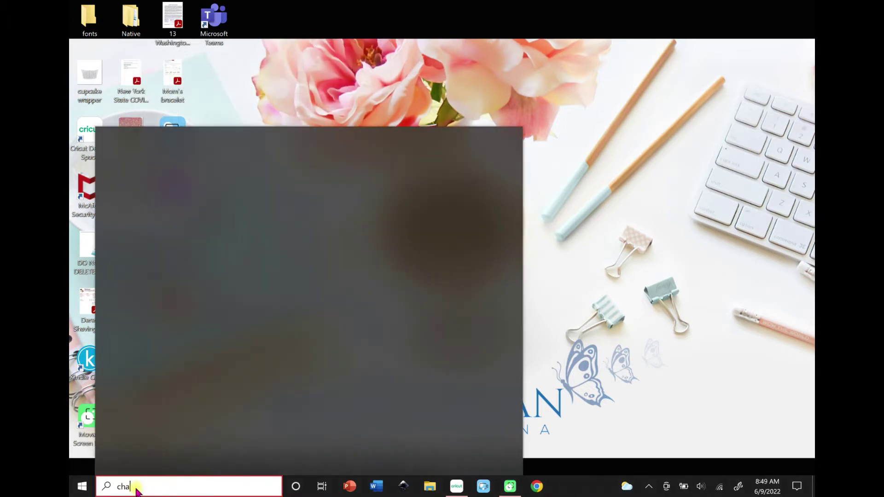
text(racter)
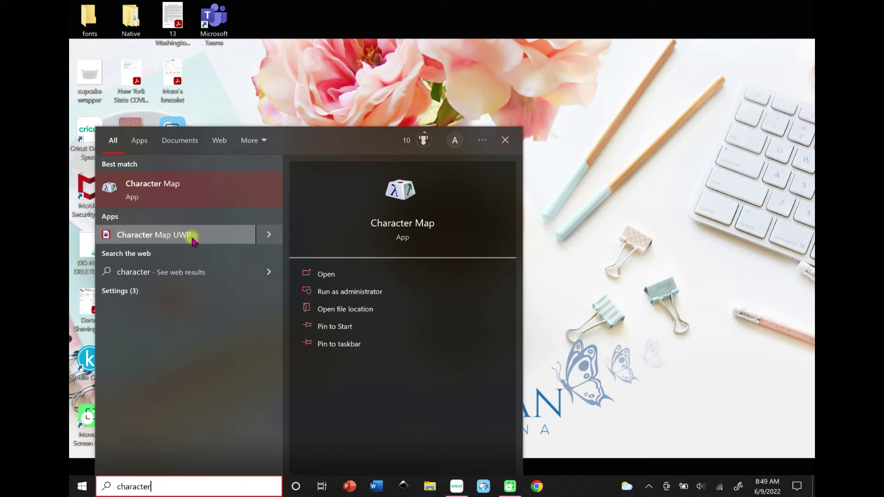
click(156, 239)
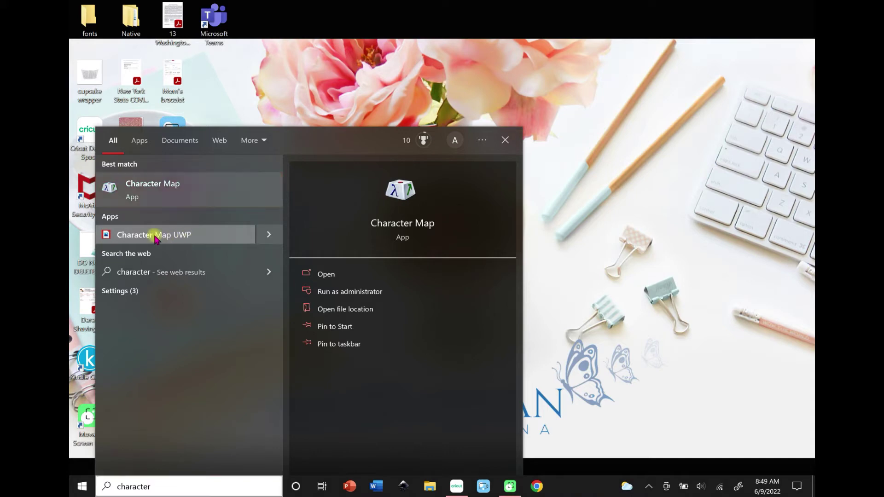
click(156, 239)
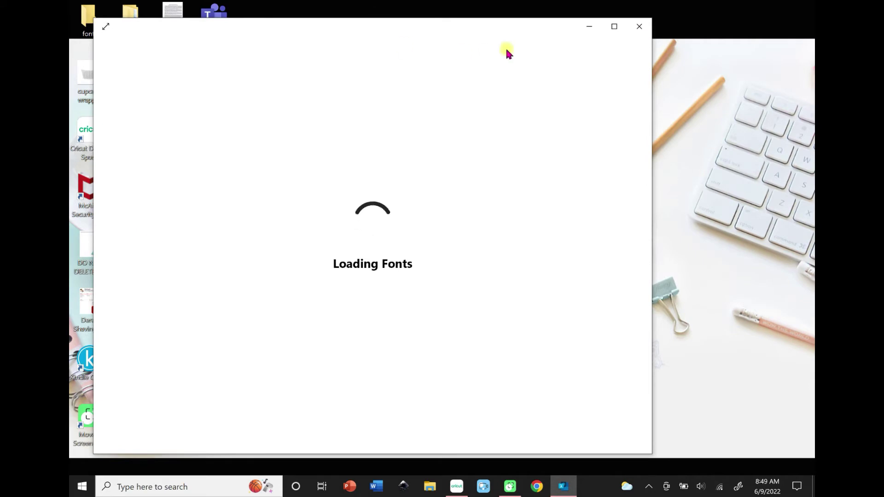
Step: Maximize Character Map UWP and scroll through I Love Glitter's glyph grid
click(614, 26)
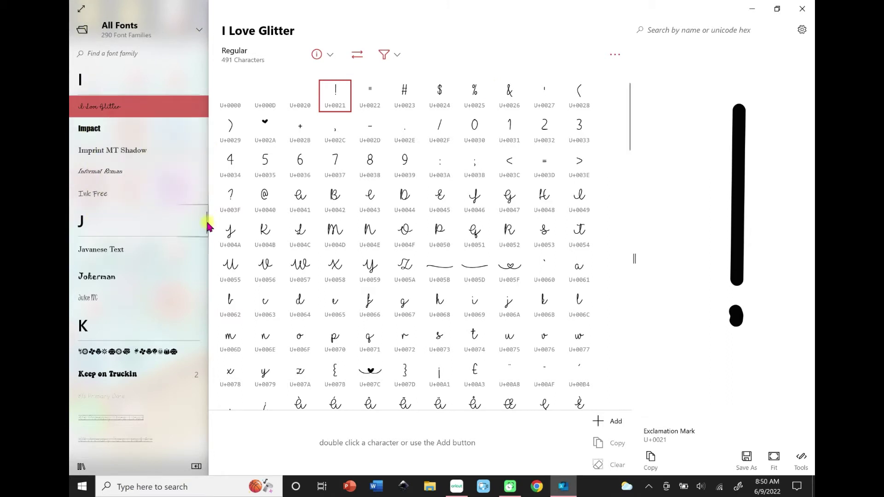
drag(207, 224, 208, 161)
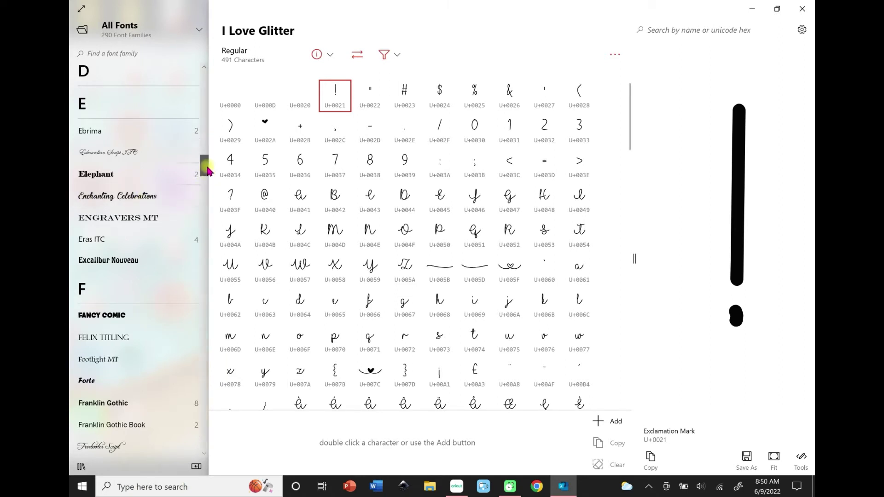
drag(206, 158, 206, 182)
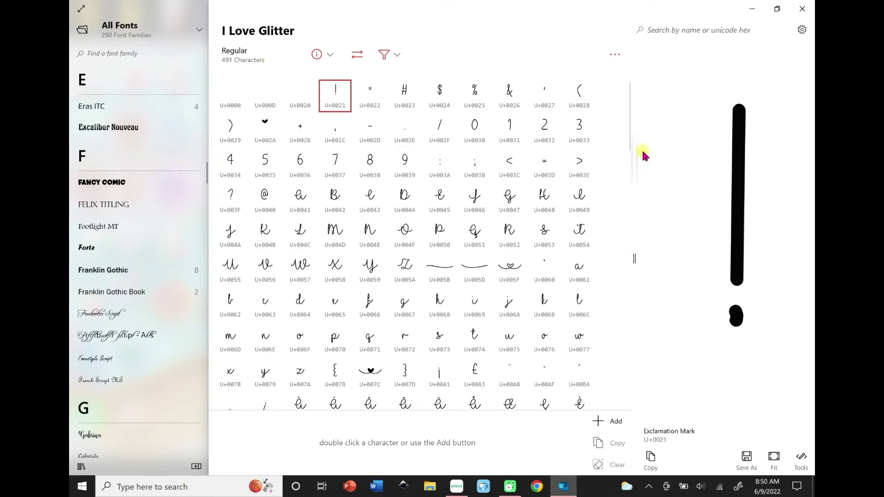
drag(630, 121, 629, 233)
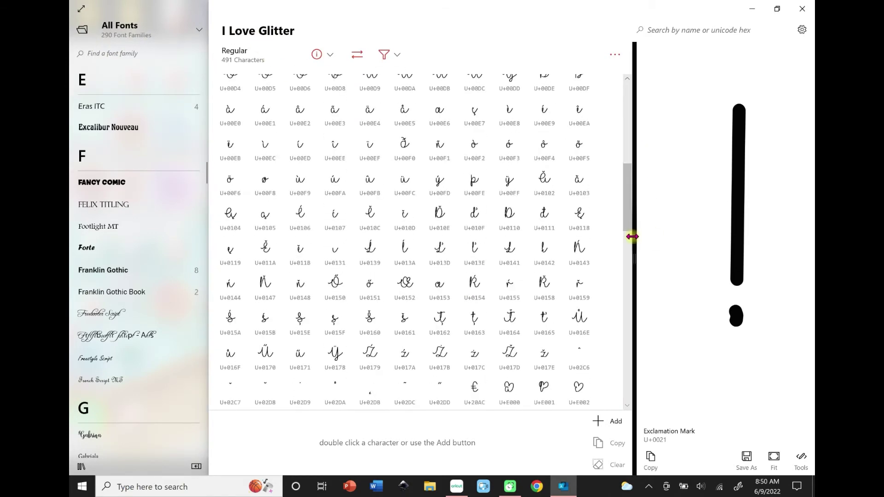
Step: Preview d with caron U+010F, widen the preview panel, then preview capital R acute U+0154
click(475, 219)
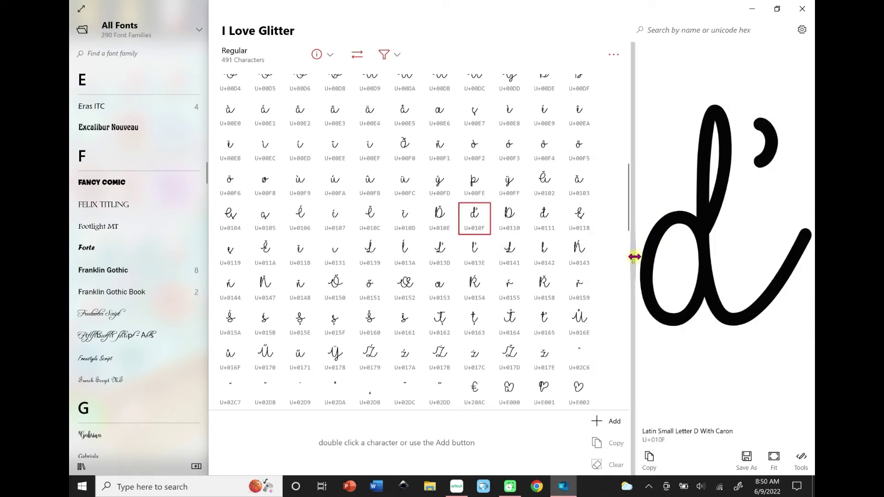
drag(632, 257, 583, 266)
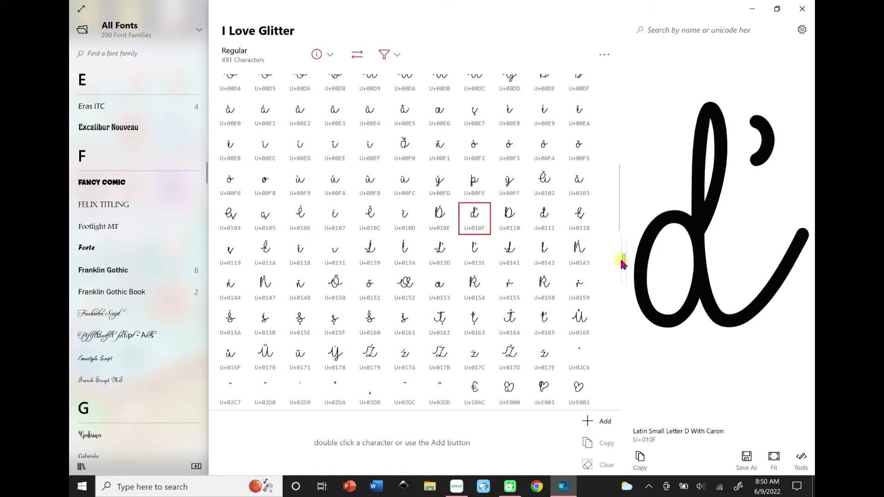
drag(615, 259, 615, 259)
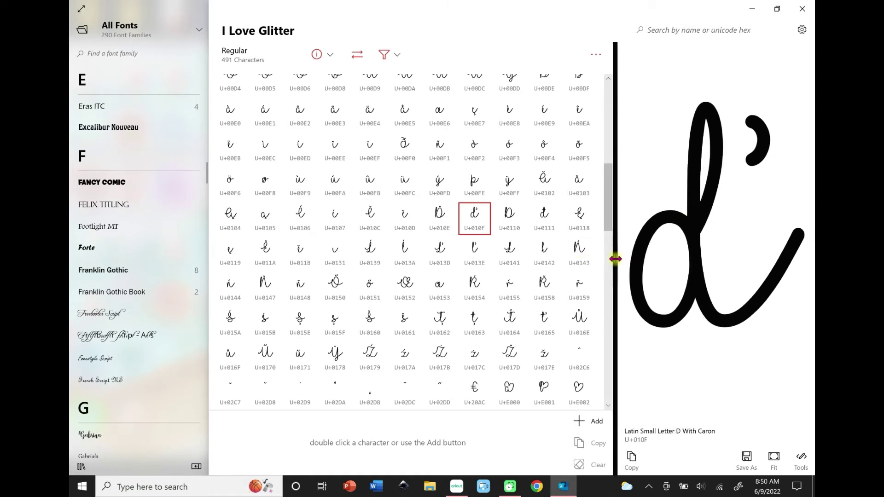
click(474, 284)
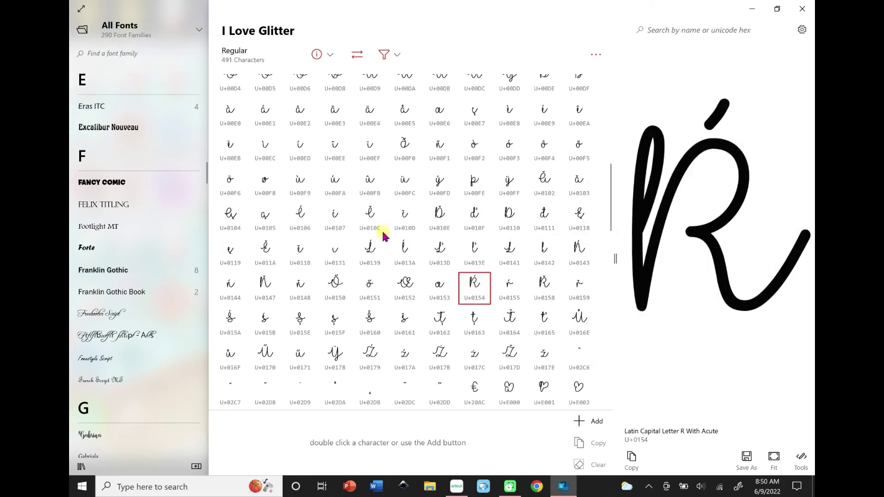
click(135, 55)
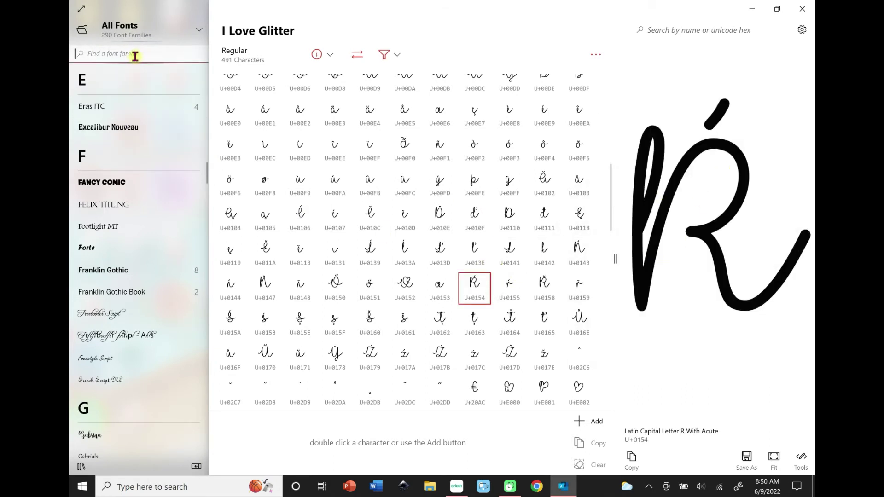
Step: Switch to Samantha Upright via an 'samant' search and preview swash glyph U+E088 (A.16tilde)
text(sama)
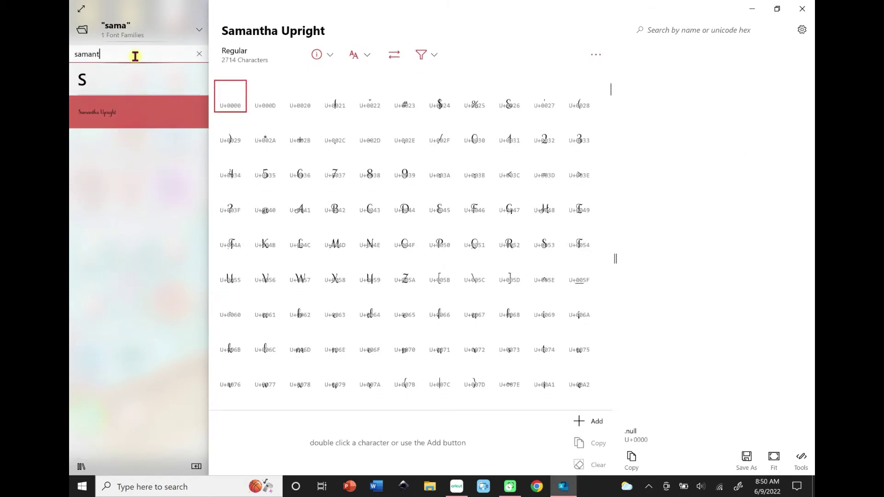
text(nt)
click(90, 114)
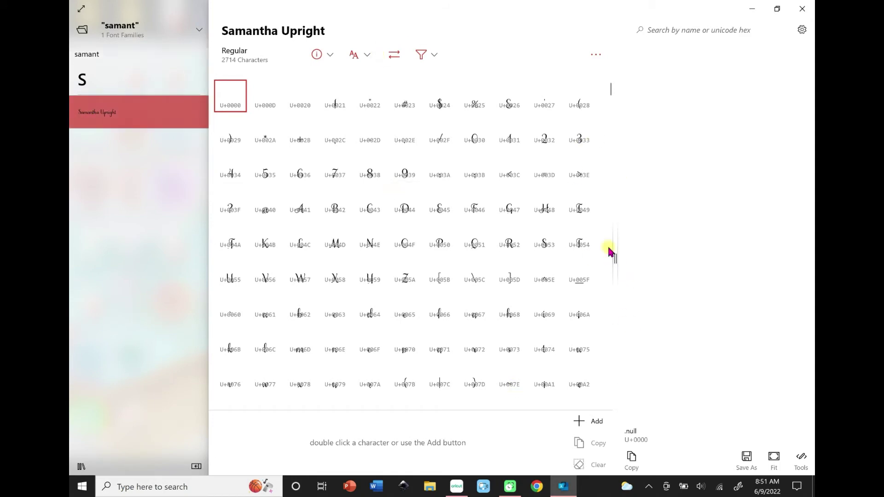
drag(609, 87, 609, 135)
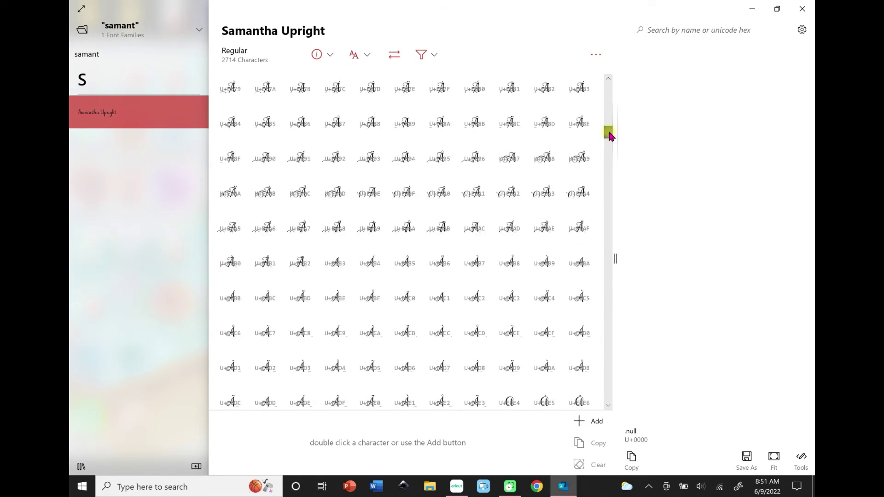
click(369, 122)
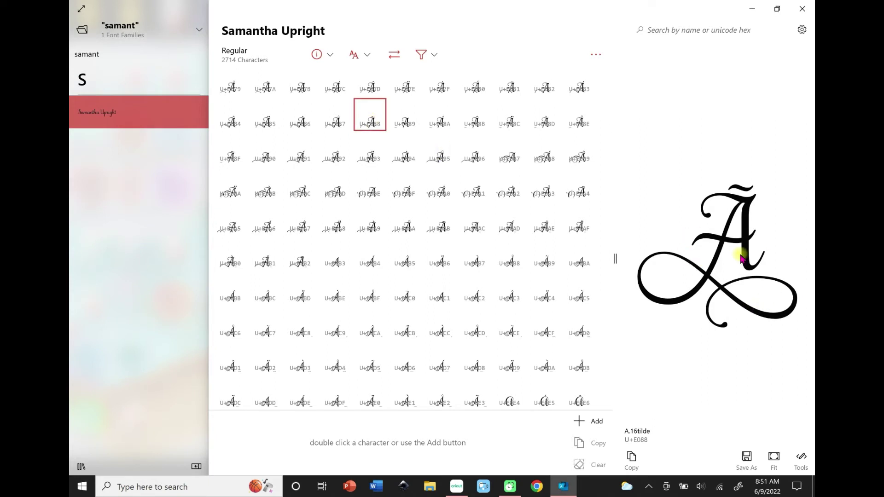
Step: Add the A.16tilde glyph to the copy text box, restore and move the window, and return to Cricut
click(580, 421)
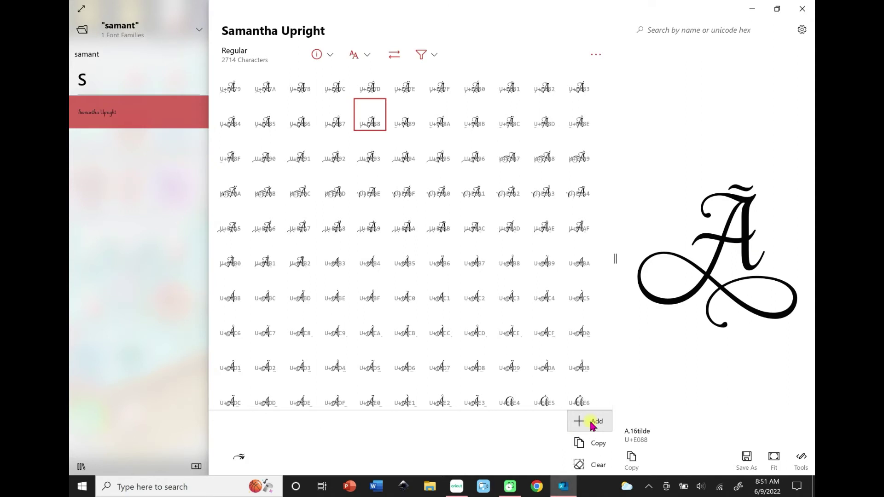
click(234, 454)
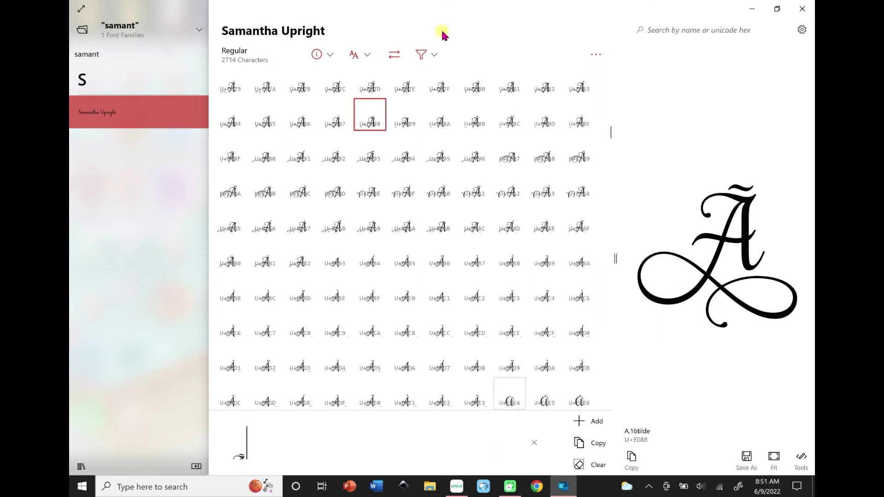
click(777, 9)
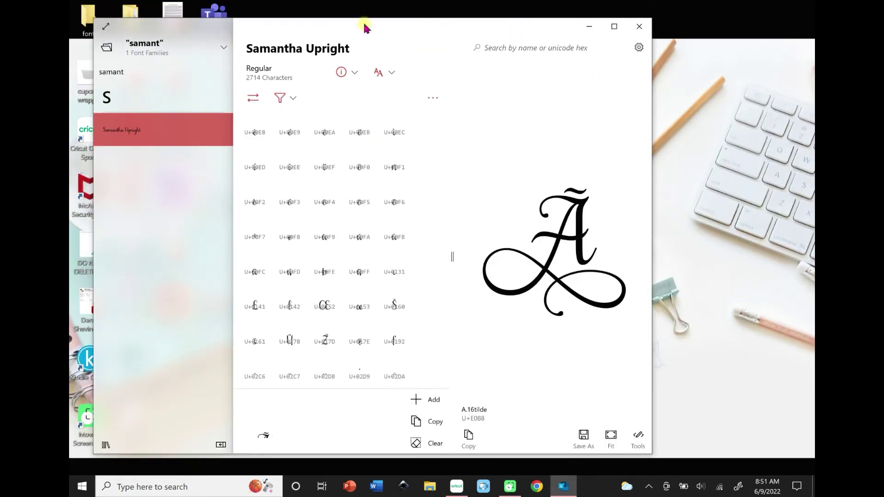
drag(220, 33, 248, 1)
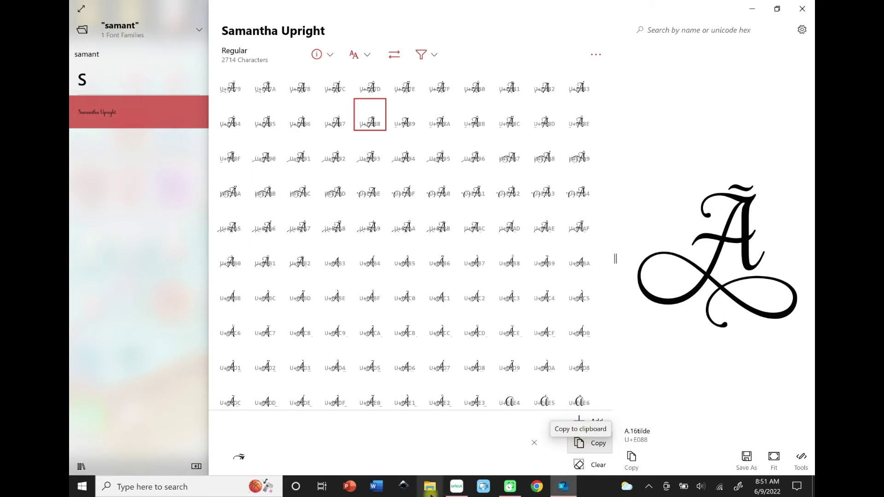
click(453, 488)
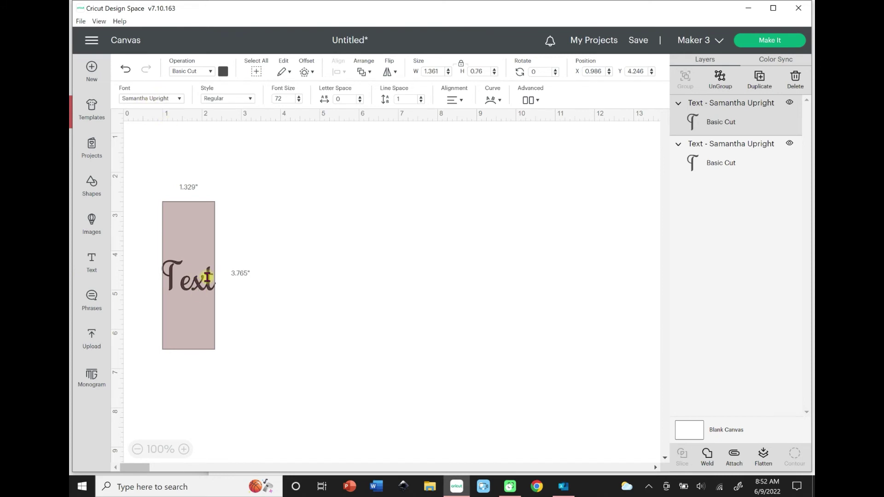
Step: Replace the word 'Text' with the pasted swash Ã glyph in Samantha Upright, then go back to Character Map UWP
click(171, 283)
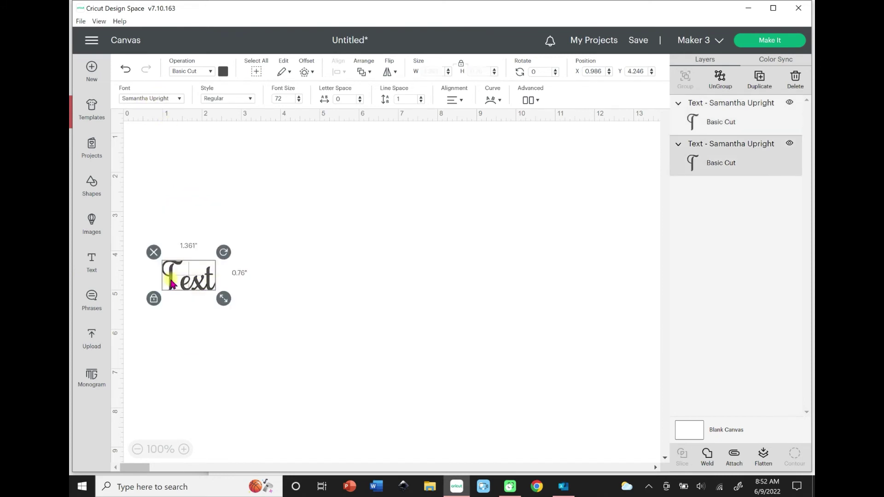
double_click(167, 287)
key(BackSpace)
key(BackSpace)
key(BackSpace)
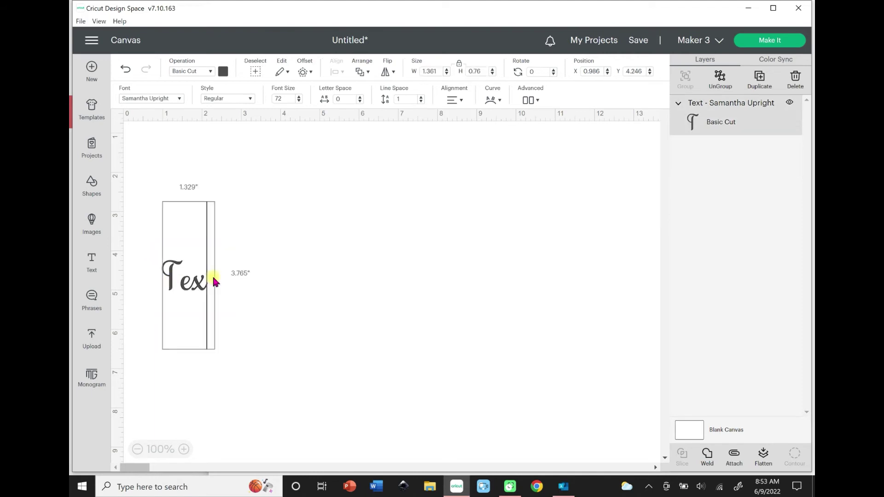
key(BackSpace)
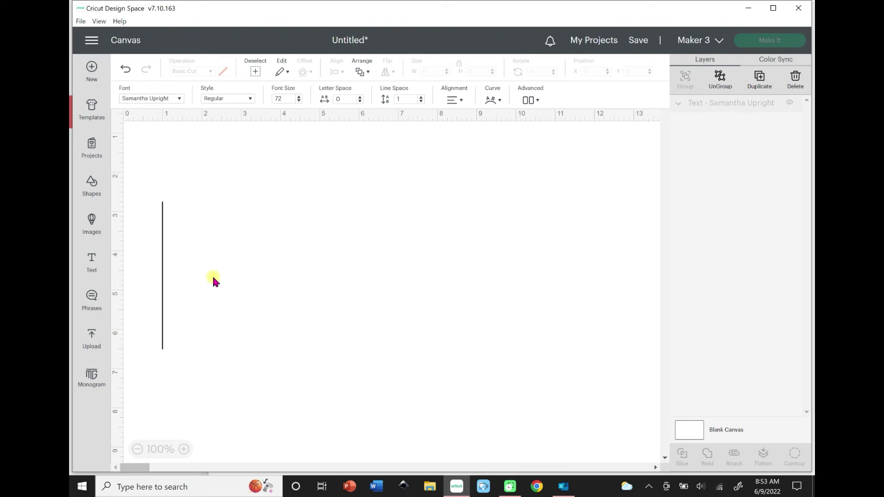
text(Ã)
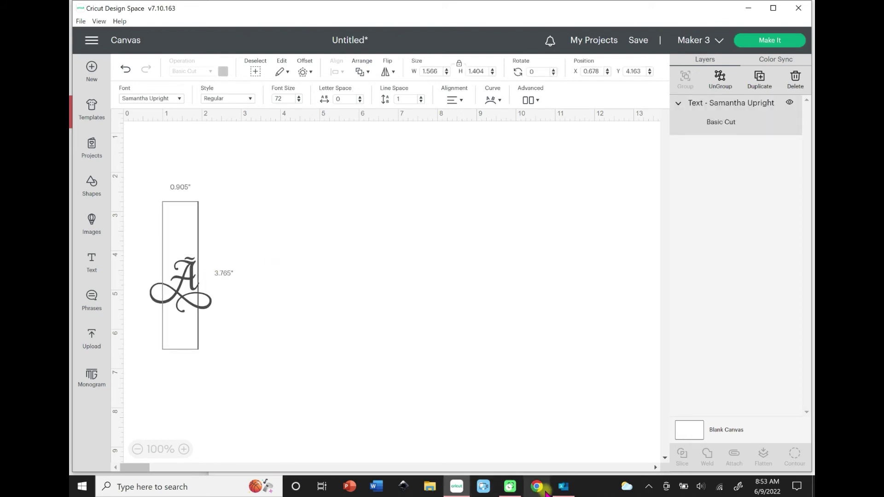
click(563, 486)
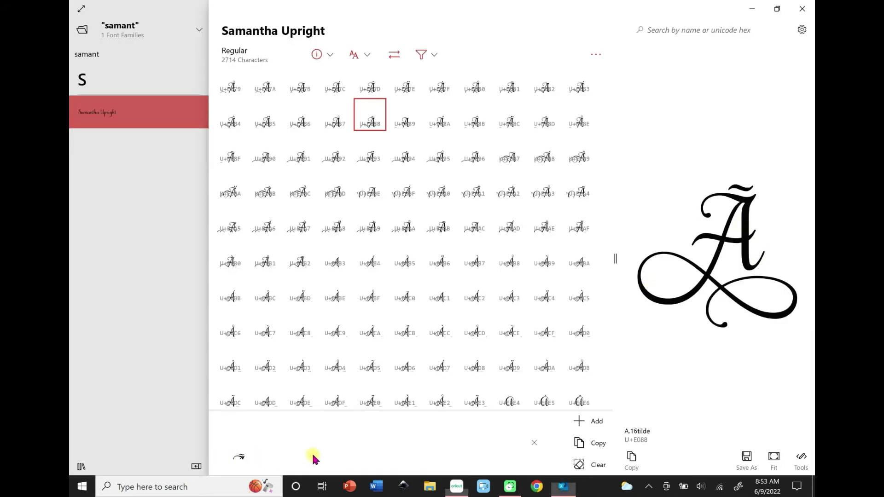
Step: Select the swash Ã glyph in the bottom text box, copy it, and return to Cricut Design Space
click(244, 454)
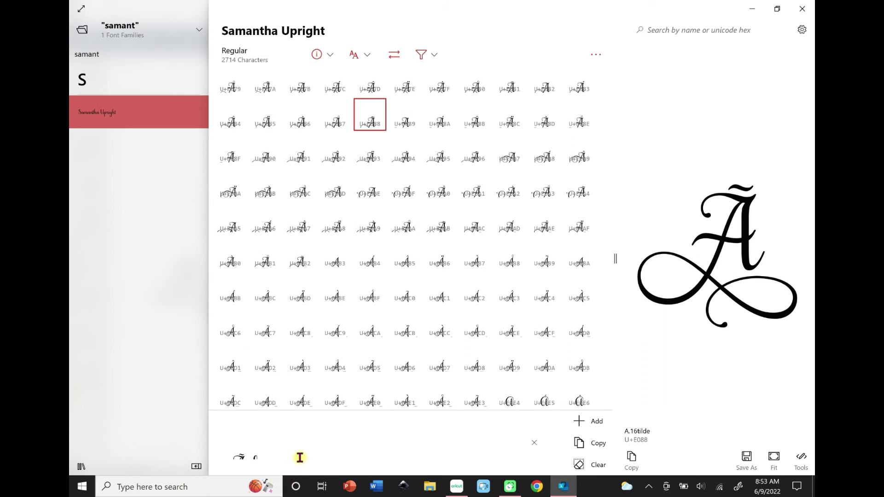
double_click(228, 458)
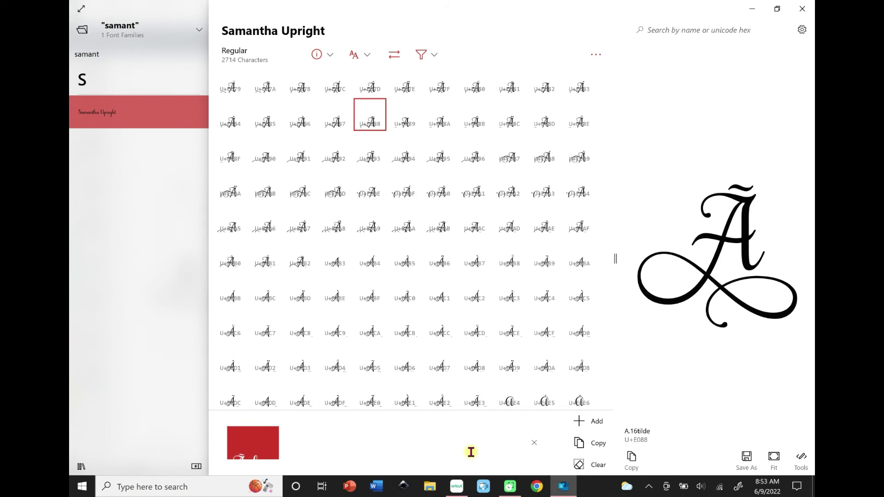
click(587, 442)
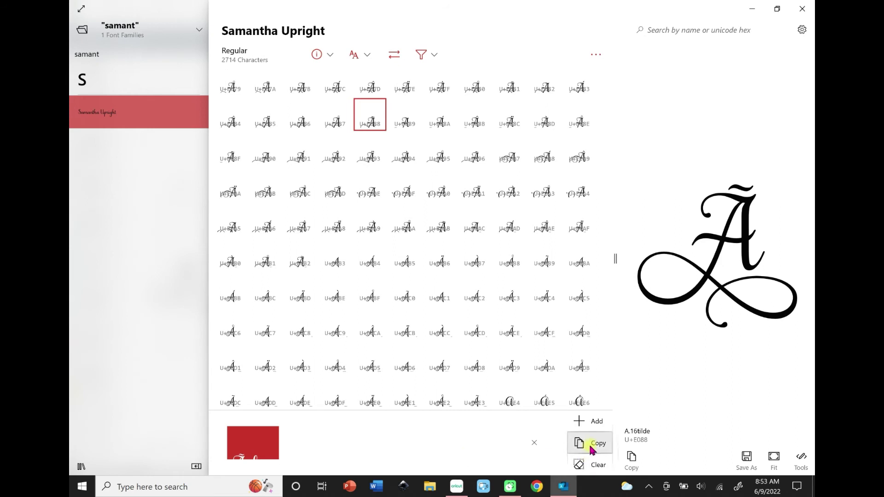
click(457, 486)
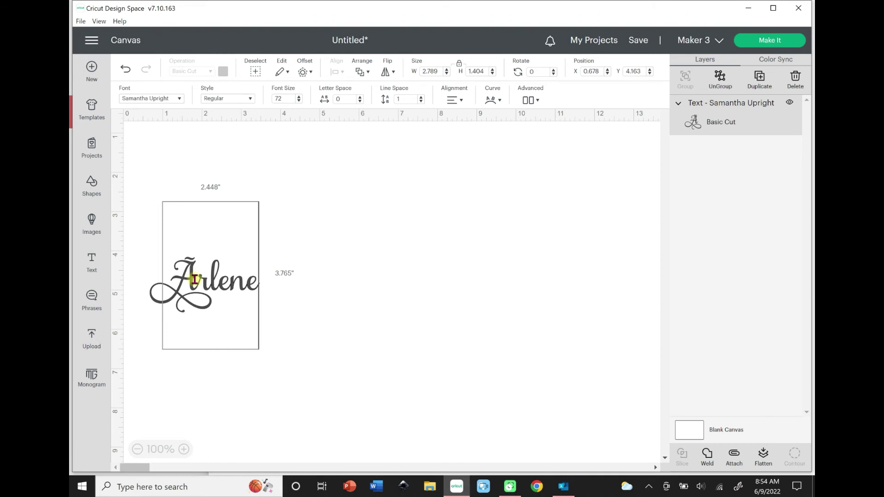
Step: Switch from Design Space to the Google Chrome window with Alt+Tab
key(alt+Tab)
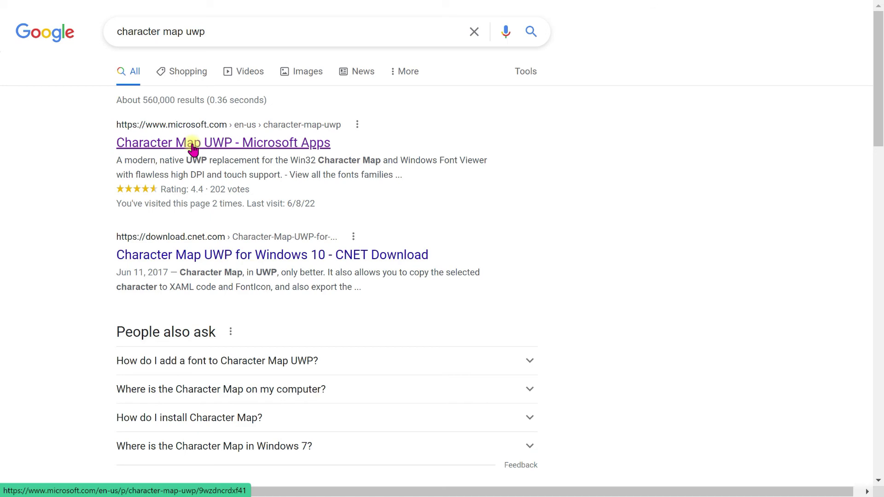
Step: Open the Character Map UWP - Microsoft Apps result and scroll down its store page
click(192, 148)
click(759, 112)
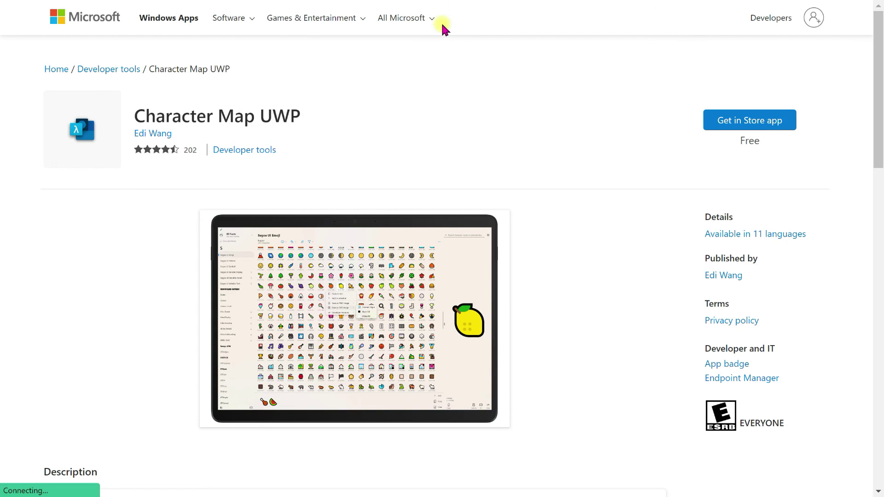
scroll(878, 82, down, 1)
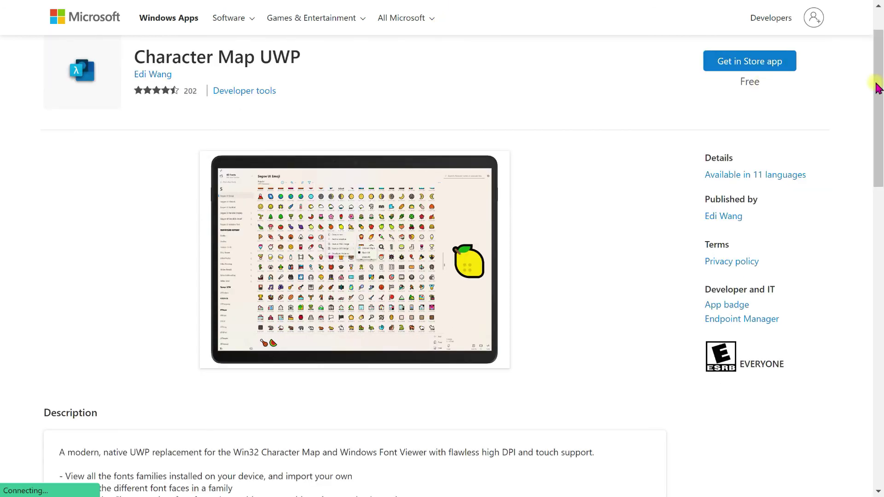
drag(877, 87, 441, 24)
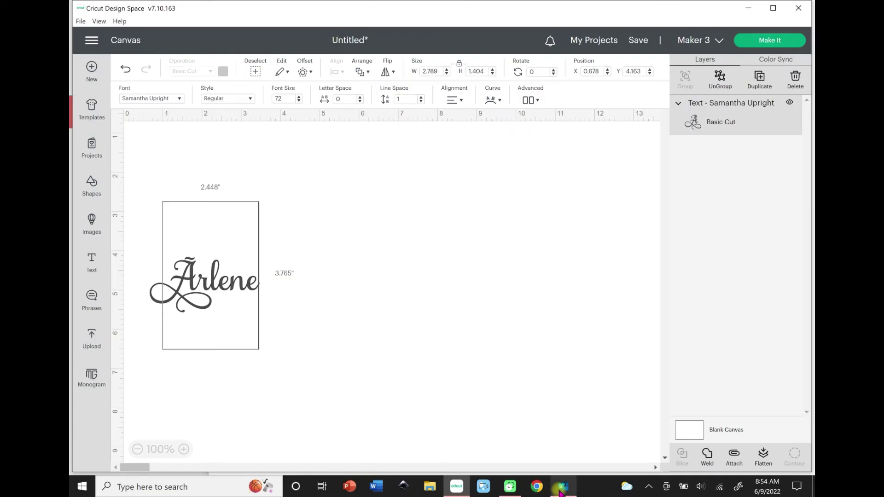
mouse_move(559, 491)
click(560, 493)
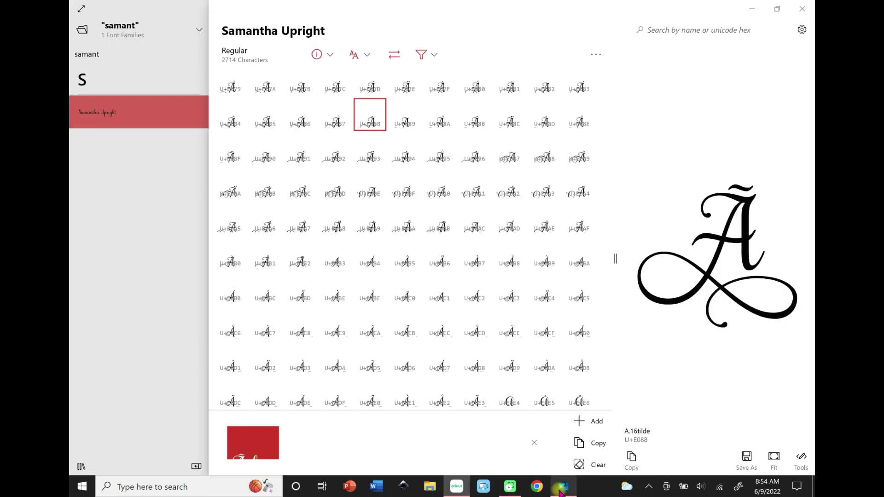